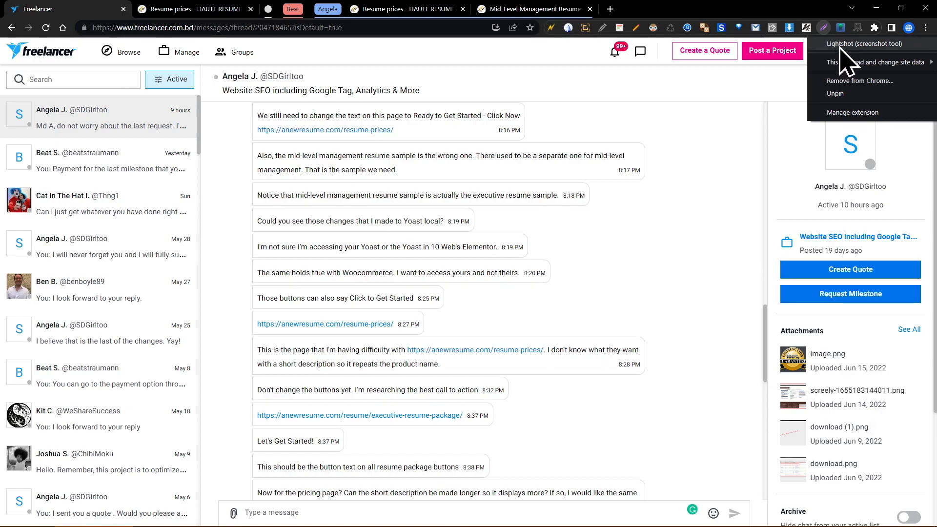
# Open the Lightshot (screenshot tool) extension's Chrome Web Store page and cut its address to the clipboard.
pyautogui.click(841, 45)
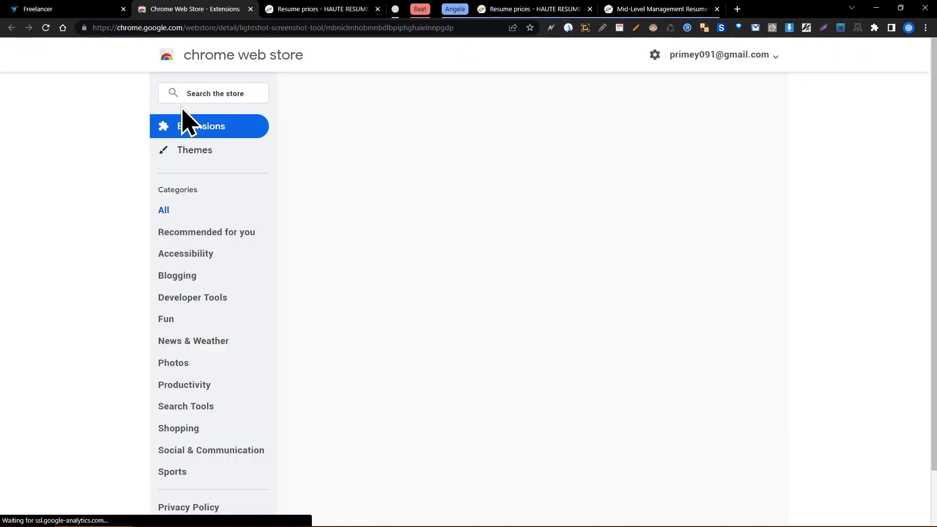
pyautogui.click(479, 31)
pyautogui.rightClick(479, 30)
pyautogui.click(508, 103)
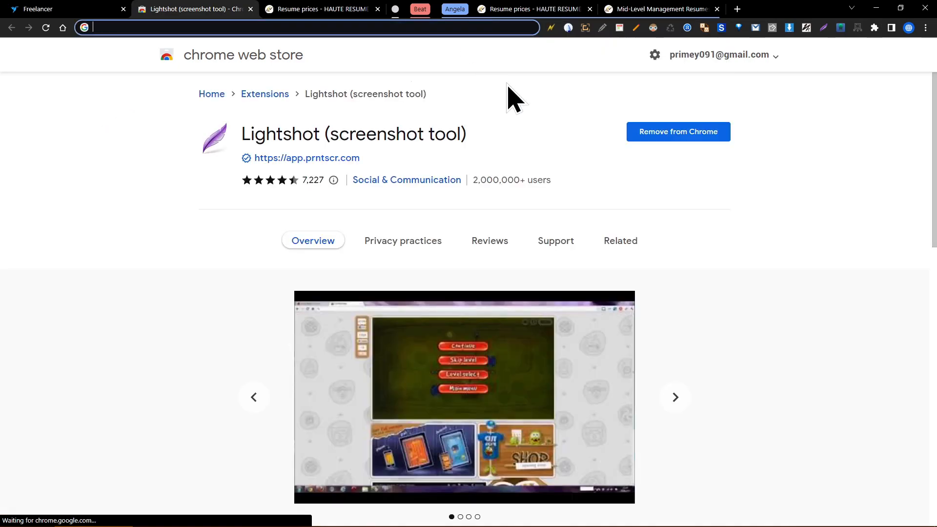
pyautogui.click(510, 115)
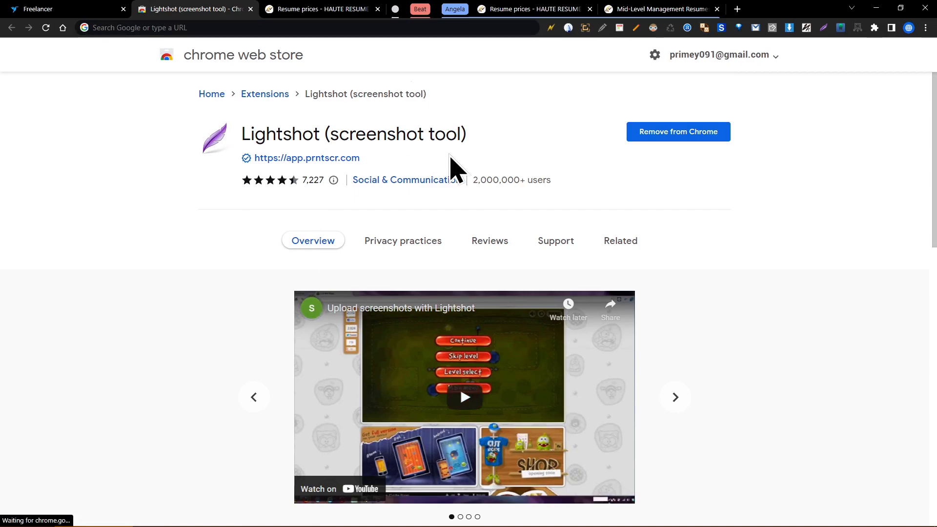
# Review the Lightshot store page's title, description and feature list, and close the page.
pyautogui.doubleClick(263, 141)
pyautogui.moveTo(265, 142); pyautogui.dragTo(456, 136)
pyautogui.click(384, 137)
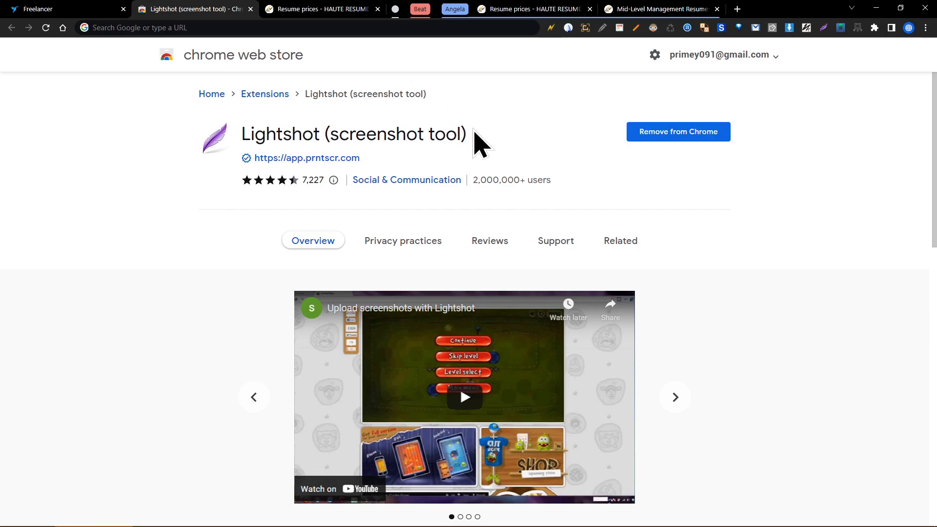
pyautogui.scroll(-6, 479, 145)
pyautogui.scroll(-4, 572, 288)
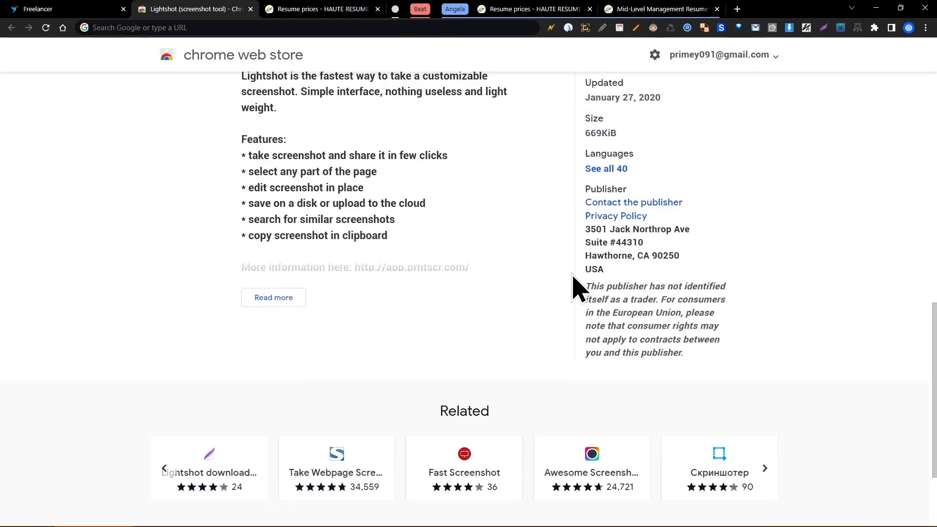
pyautogui.scroll(15, 500, 229)
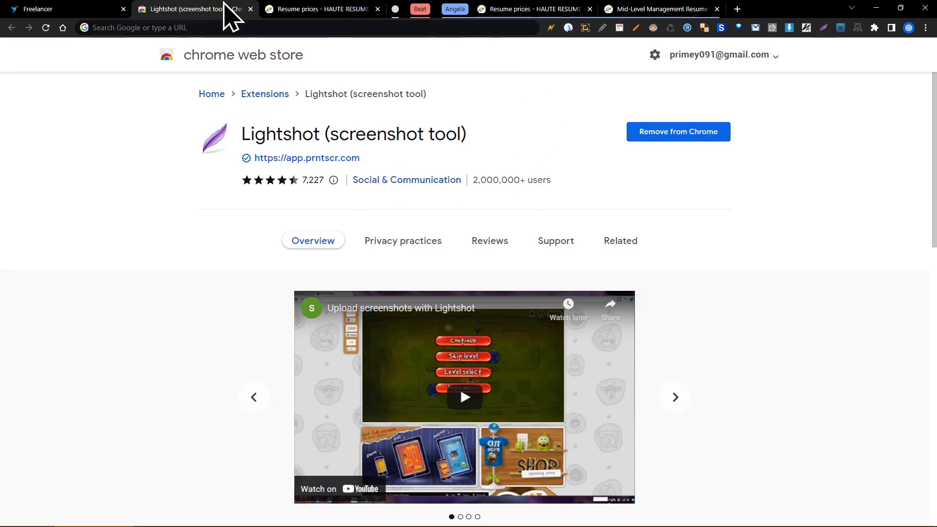
pyautogui.click(250, 9)
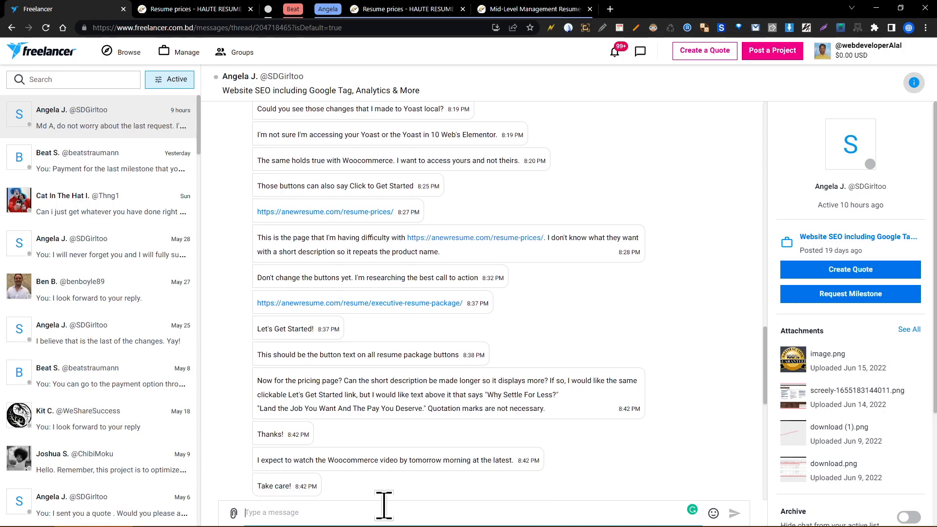
# Send the client the message "Please go to this page and install on your chrome browser." with the Lightshot store link, and check the link.
pyautogui.write('Please')
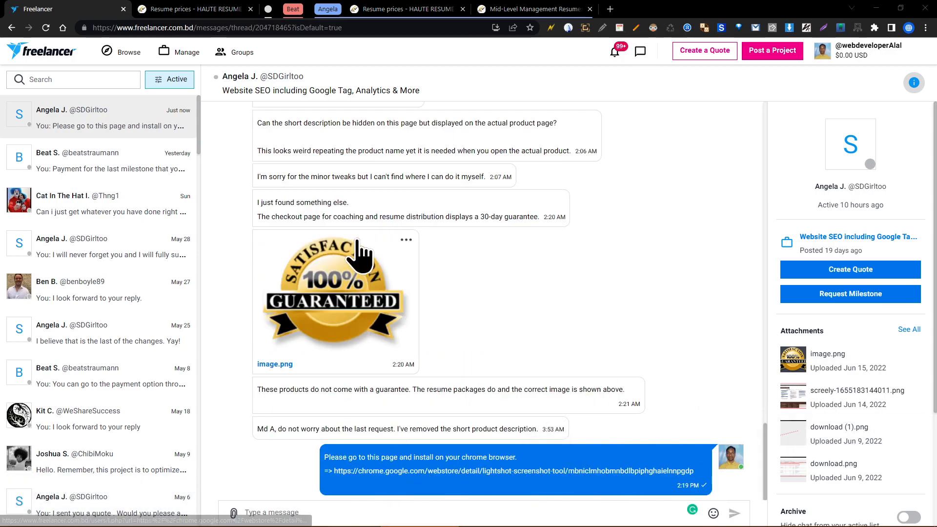
pyautogui.click(389, 473)
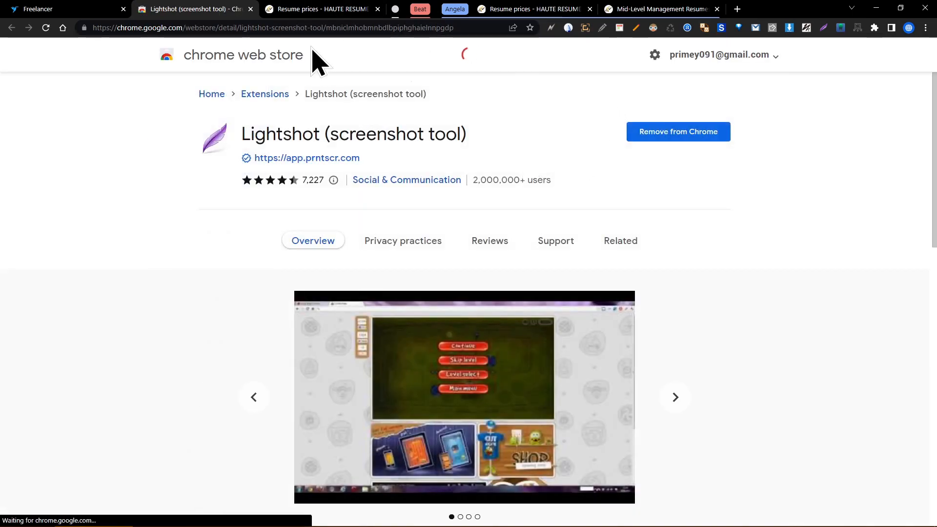
pyautogui.click(251, 9)
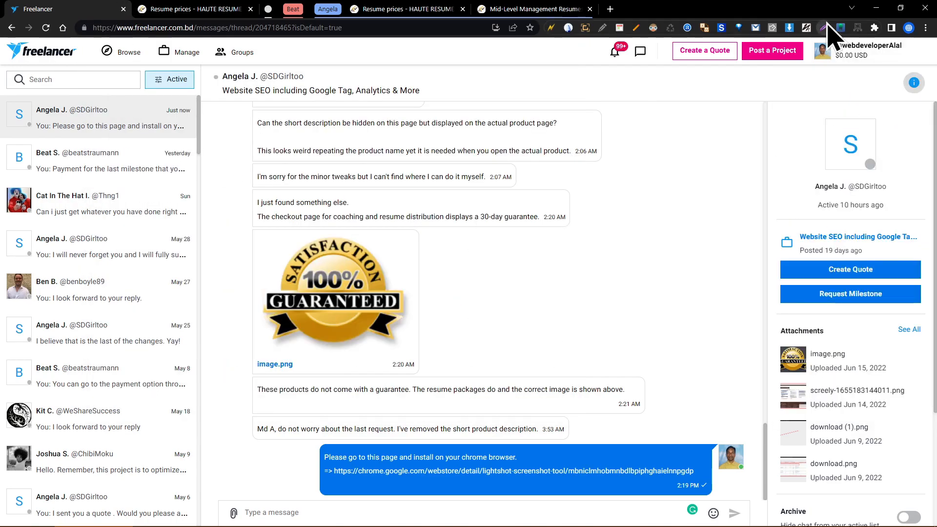
# Start a Lightshot capture of the chat page and fit a 987x854 selection over the conversation messages.
pyautogui.click(824, 27)
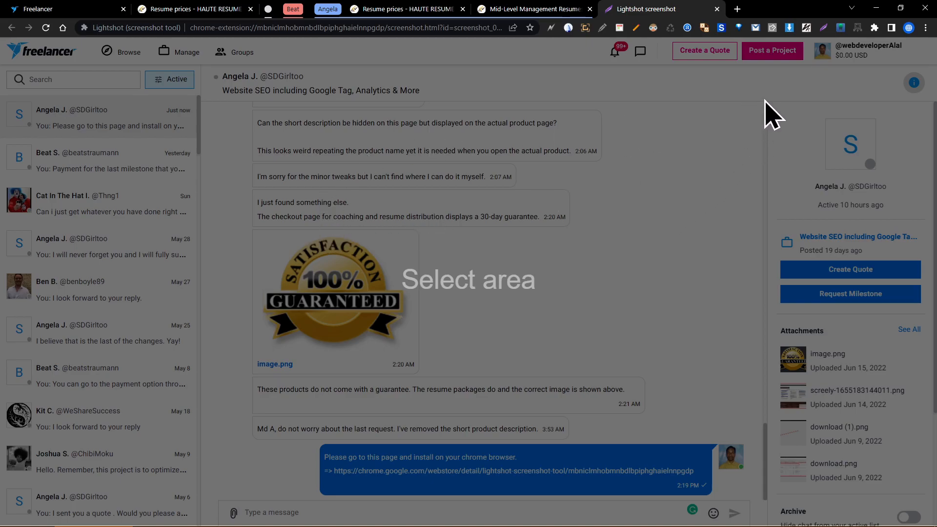
pyautogui.moveTo(763, 98); pyautogui.dragTo(935, 513)
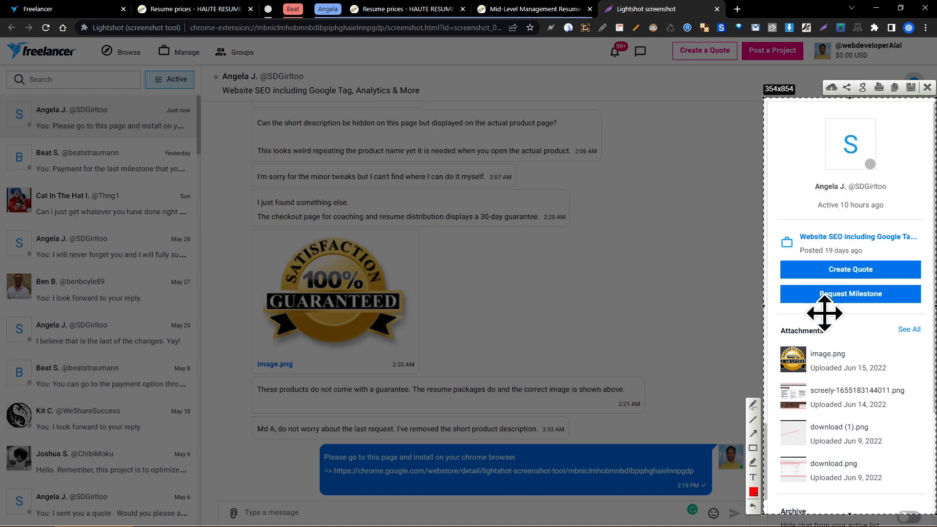
pyautogui.moveTo(843, 161); pyautogui.dragTo(393, 142)
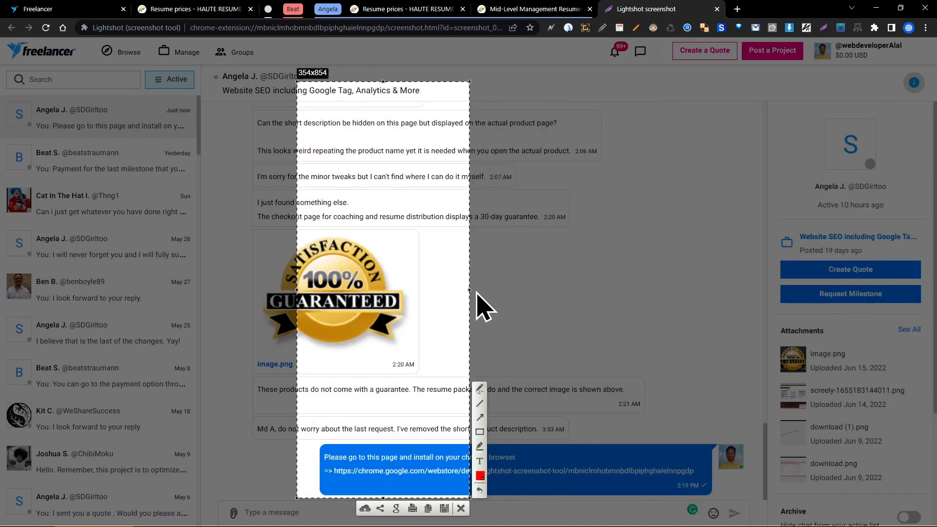
pyautogui.moveTo(471, 290); pyautogui.dragTo(779, 288)
pyautogui.moveTo(639, 257); pyautogui.dragTo(617, 262)
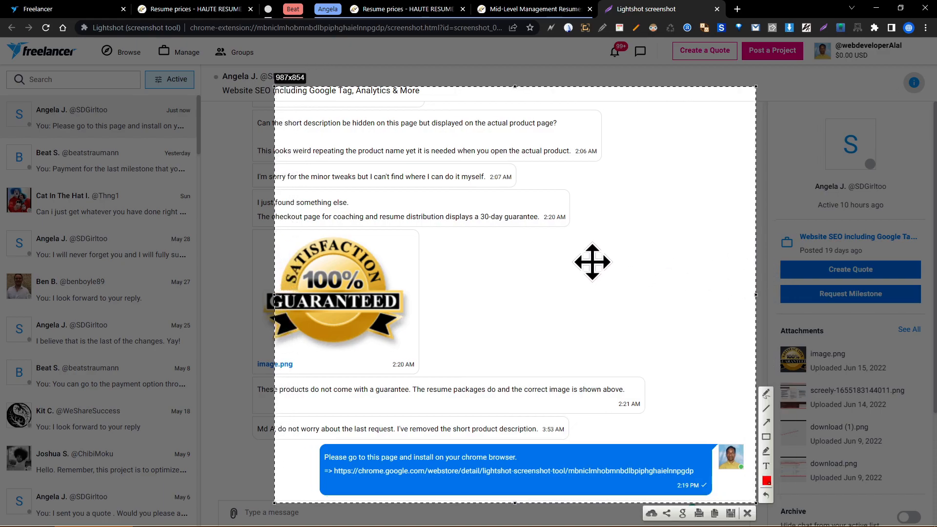
pyautogui.moveTo(533, 249); pyautogui.dragTo(522, 230)
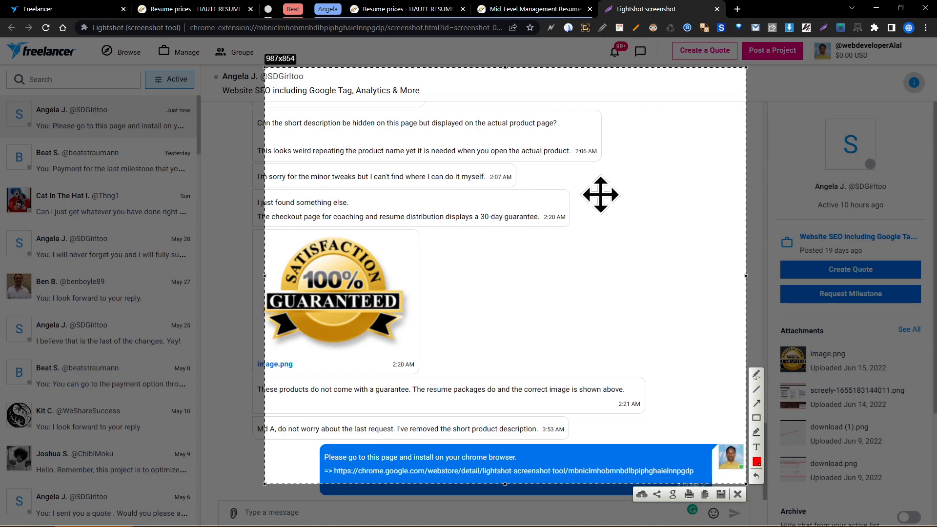
pyautogui.moveTo(518, 273); pyautogui.dragTo(490, 284)
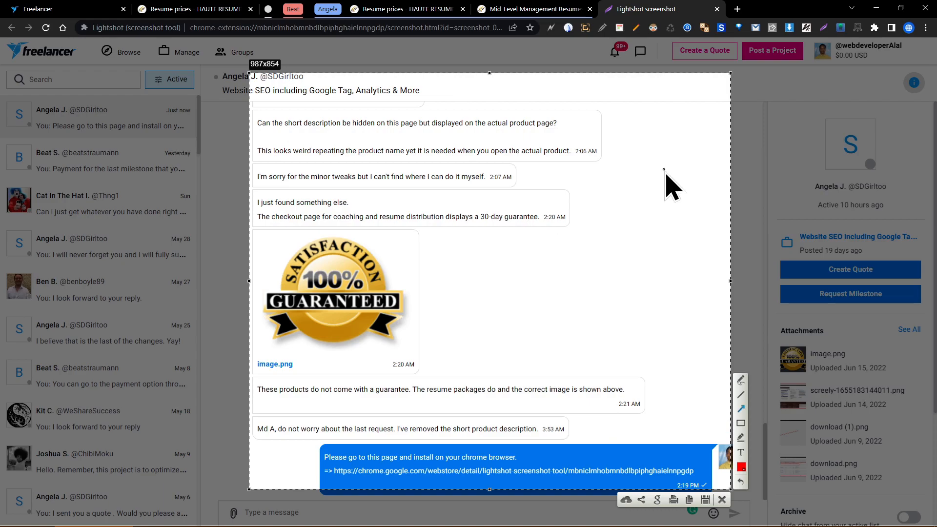
# Draw four red arrows pointing at the client's messages and the guarantee image, and discard the capture.
pyautogui.moveTo(687, 173); pyautogui.dragTo(609, 130)
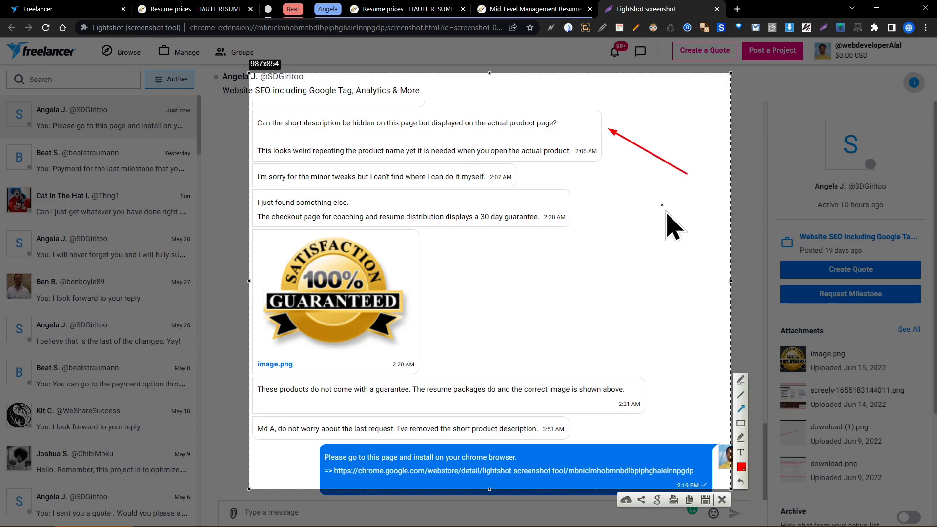
pyautogui.moveTo(645, 230); pyautogui.dragTo(574, 202)
pyautogui.moveTo(610, 266)
pyautogui.mouseDown()
pyautogui.moveTo(427, 381)
pyautogui.moveTo(426, 357)
pyautogui.mouseUp()
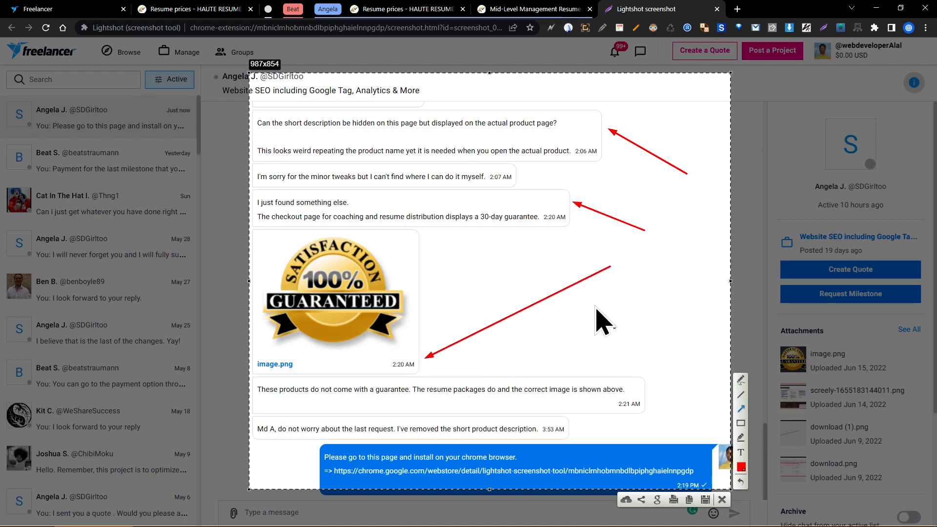
pyautogui.moveTo(681, 363); pyautogui.dragTo(630, 391)
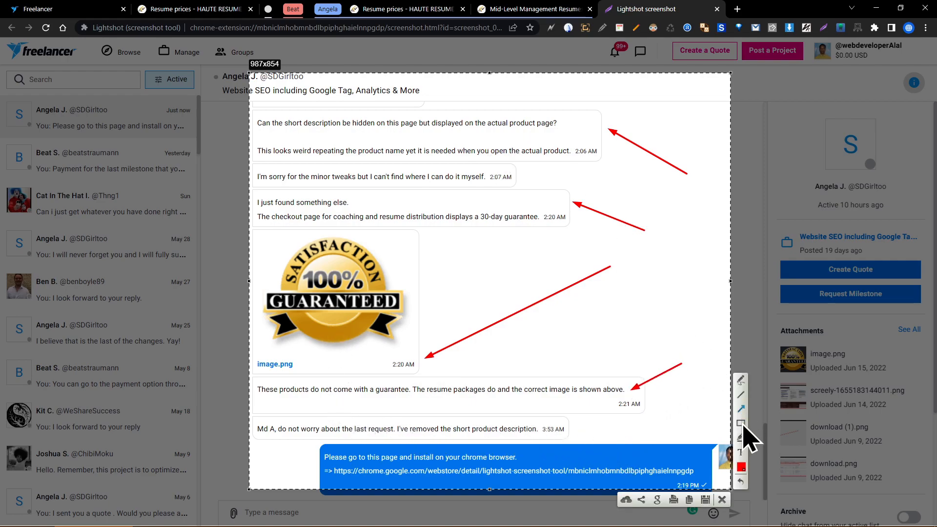
pyautogui.click(721, 498)
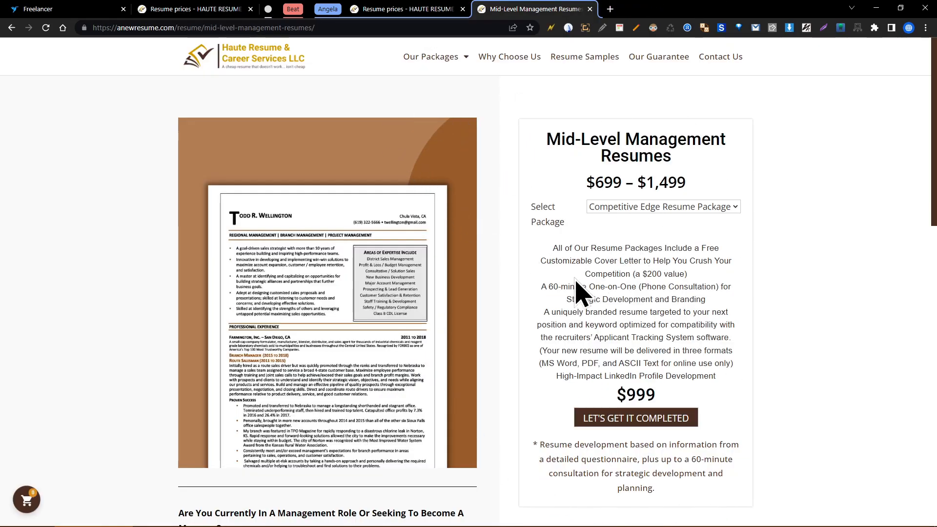
# Open the Haute Resume site's Resume Packages page and bring the package cards into view.
pyautogui.scroll(-9, 576, 288)
pyautogui.scroll(9, 581, 288)
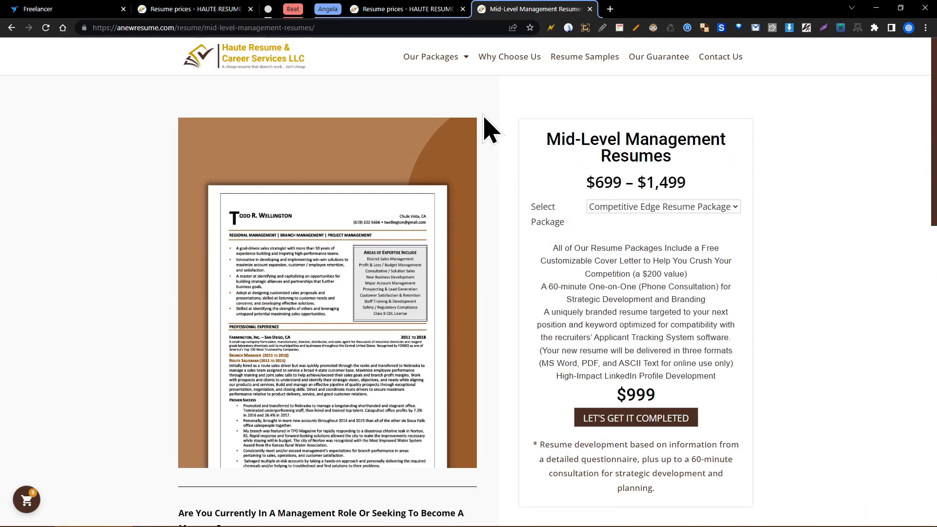
pyautogui.click(450, 65)
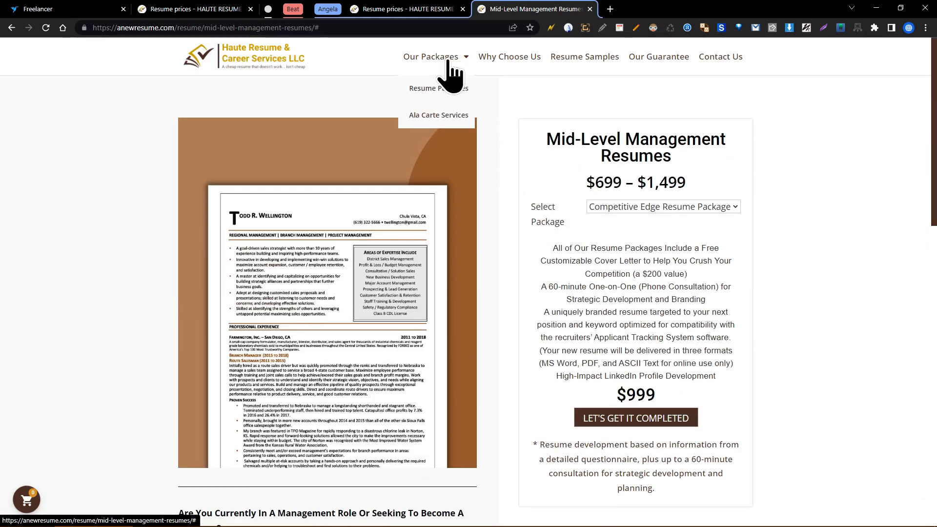
pyautogui.click(449, 90)
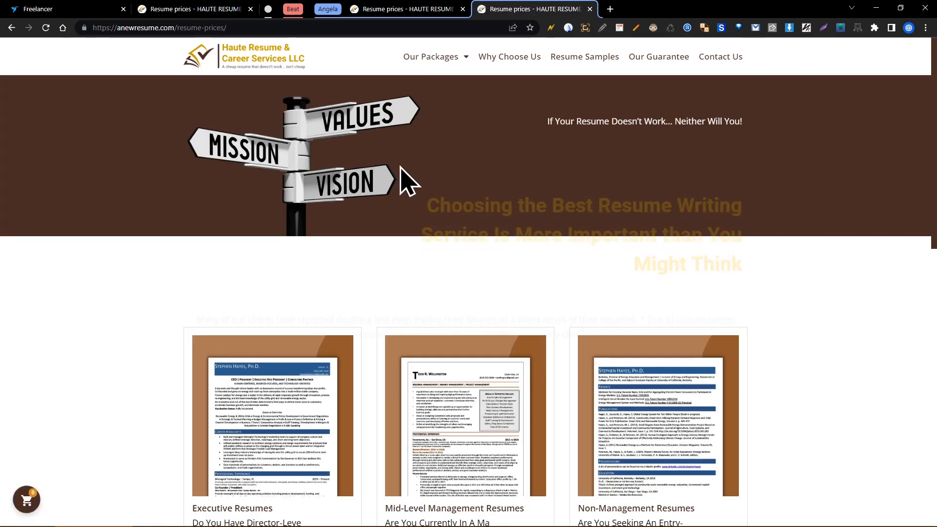
pyautogui.scroll(-6, 408, 182)
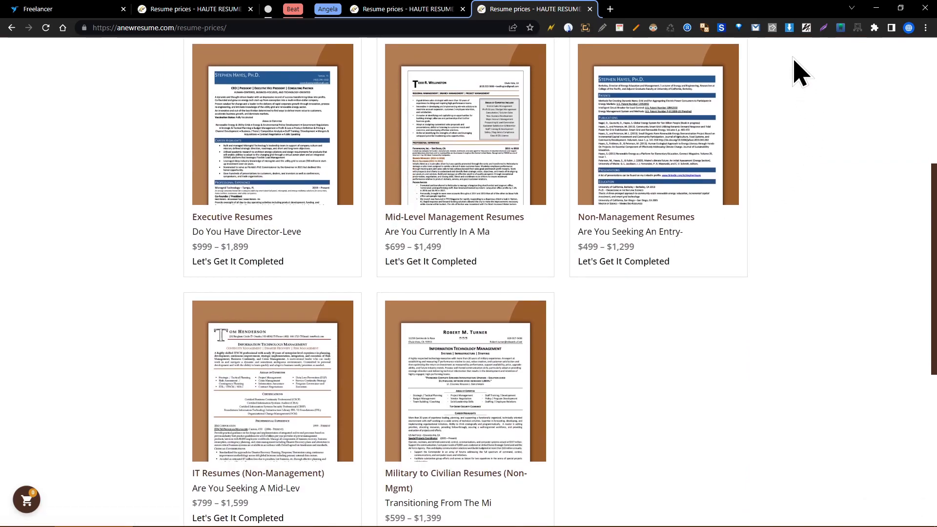
# Capture the package cards with a 1292x930 Lightshot selection and draw a red arrow to the Non-Management card's "Let's Get It Completed" text.
pyautogui.click(825, 29)
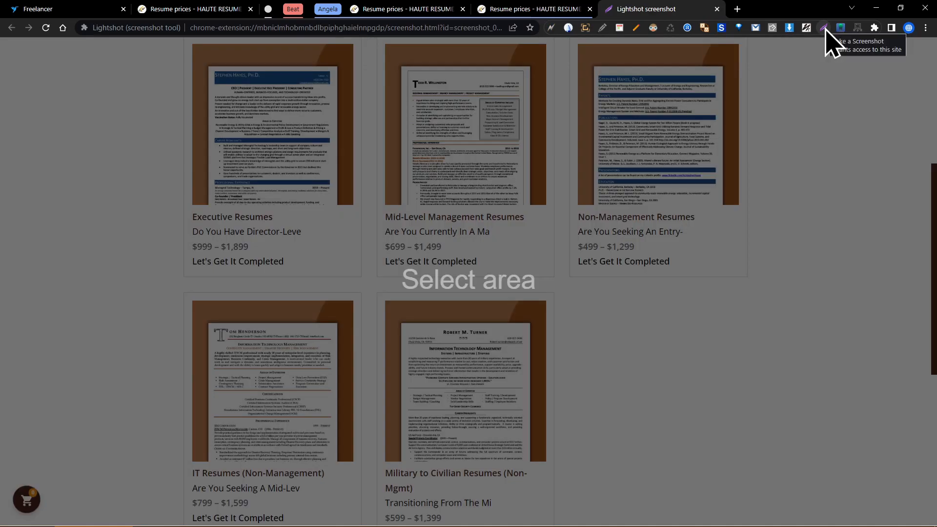
pyautogui.moveTo(160, 53)
pyautogui.mouseDown()
pyautogui.moveTo(760, 446)
pyautogui.moveTo(790, 507)
pyautogui.mouseUp()
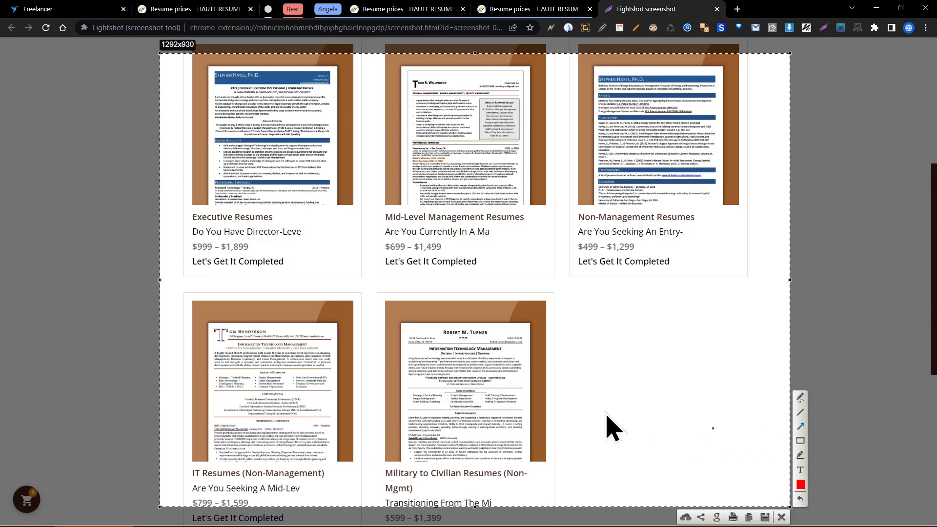
pyautogui.moveTo(731, 394)
pyautogui.mouseDown()
pyautogui.moveTo(739, 395)
pyautogui.moveTo(684, 305)
pyautogui.moveTo(673, 264)
pyautogui.mouseUp()
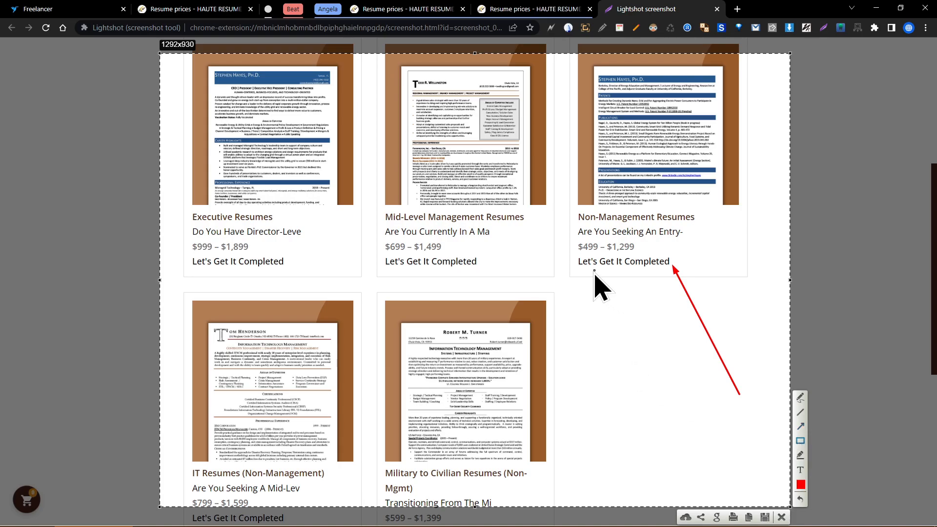
# Box "Let's Get It Completed" in red on the Non-Management and Mid-Level cards, and underline it on the Executive card.
pyautogui.moveTo(576, 258); pyautogui.dragTo(682, 270)
pyautogui.moveTo(381, 254); pyautogui.dragTo(490, 269)
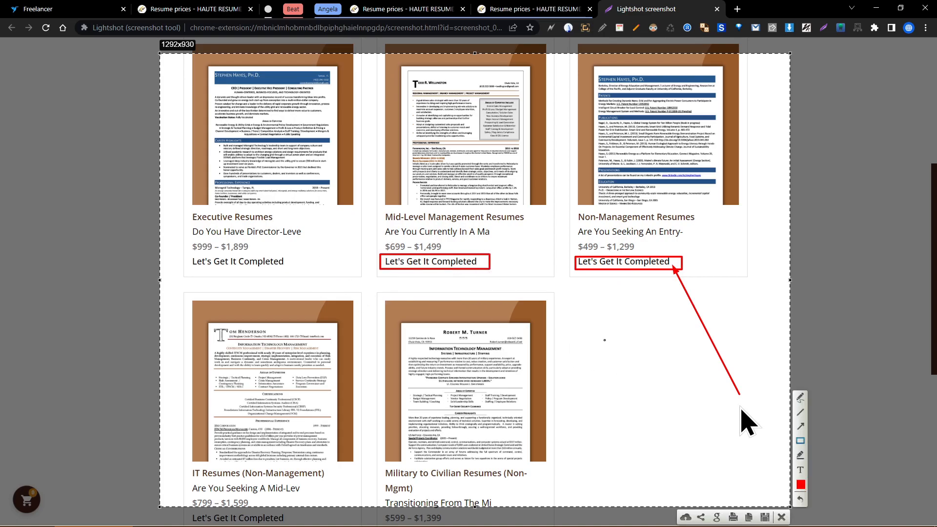
pyautogui.click(801, 413)
pyautogui.moveTo(189, 267); pyautogui.dragTo(294, 268)
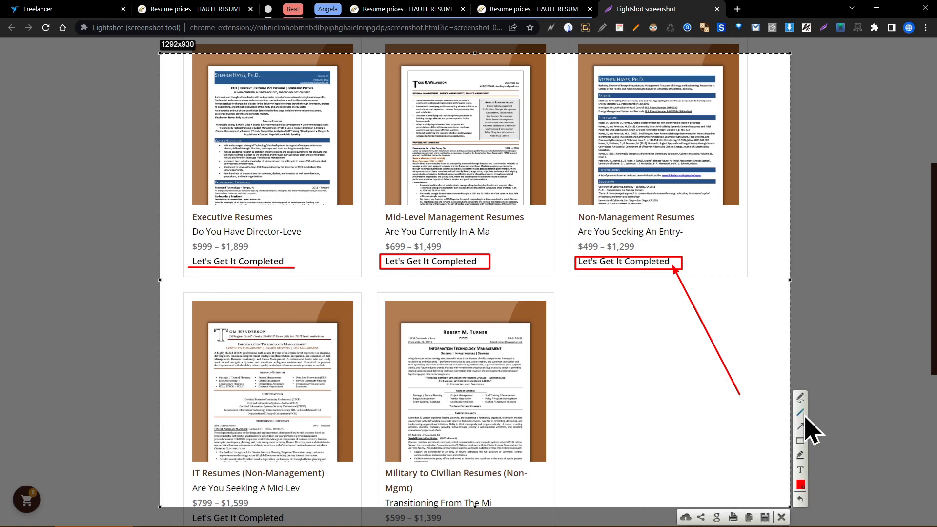
# Try freehand red scribbles in the empty area beside the Military to Civilian card and undo them.
pyautogui.moveTo(585, 321)
pyautogui.mouseDown()
pyautogui.moveTo(613, 367)
pyautogui.moveTo(666, 373)
pyautogui.mouseUp()
pyautogui.moveTo(689, 409)
pyautogui.mouseDown()
pyautogui.moveTo(682, 456)
pyautogui.moveTo(723, 389)
pyautogui.mouseUp()
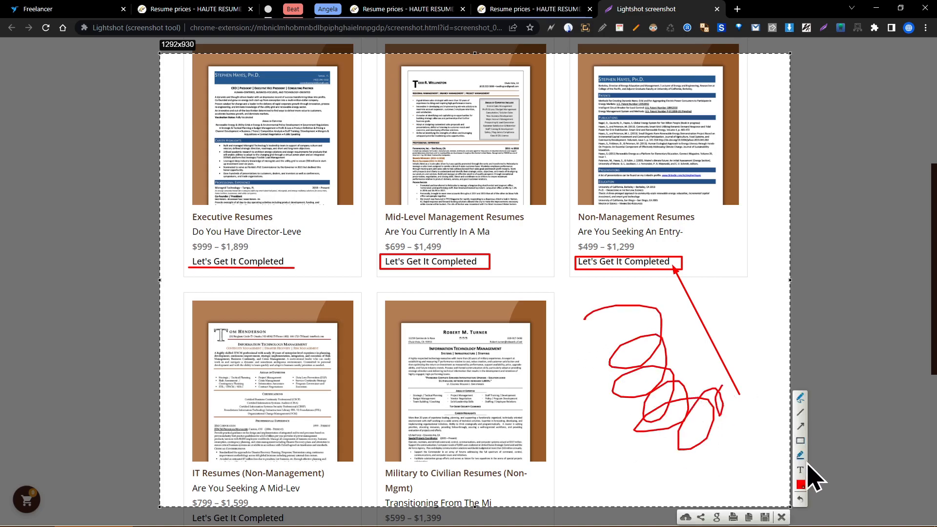
pyautogui.click(799, 500)
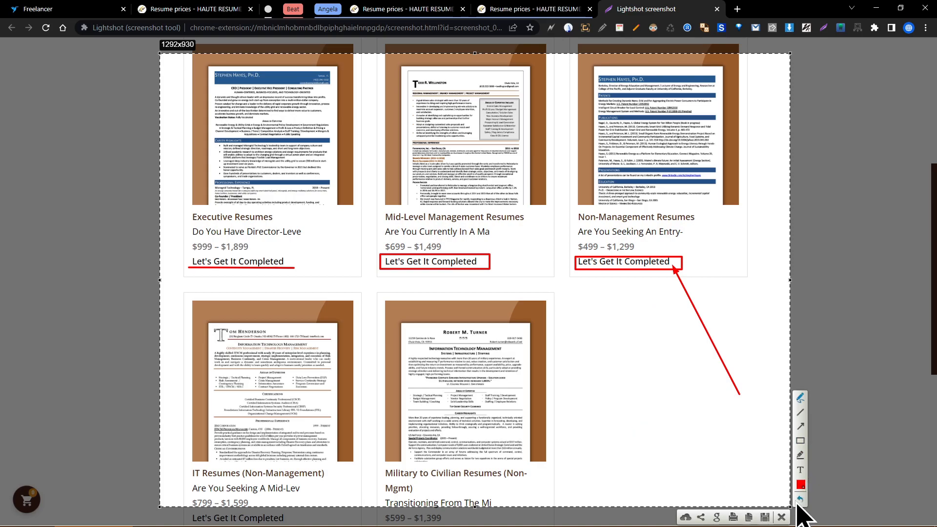
pyautogui.moveTo(610, 360)
pyautogui.mouseDown()
pyautogui.moveTo(665, 393)
pyautogui.moveTo(719, 390)
pyautogui.mouseUp()
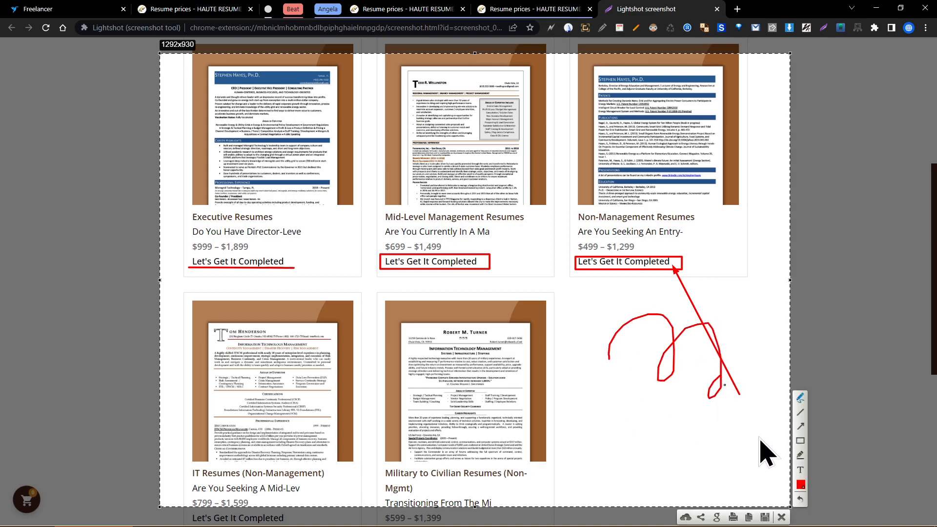
pyautogui.click(798, 500)
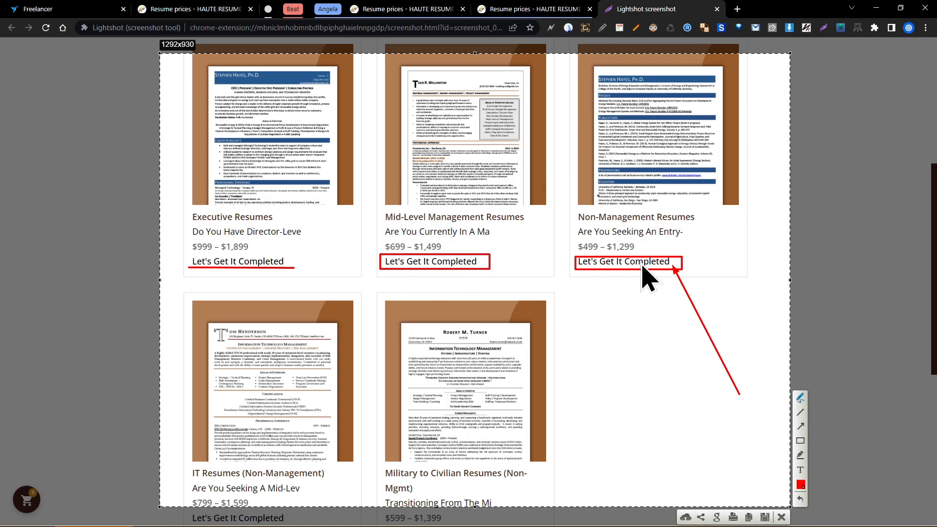
# Save the annotated screenshot as download.png in the Downloads images folder and open it in Photos.
pyautogui.click(765, 517)
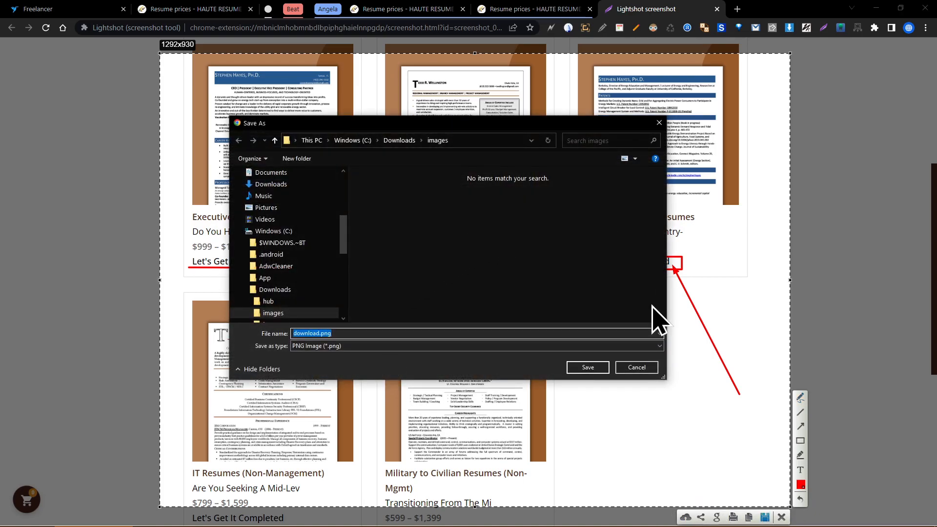
pyautogui.click(590, 370)
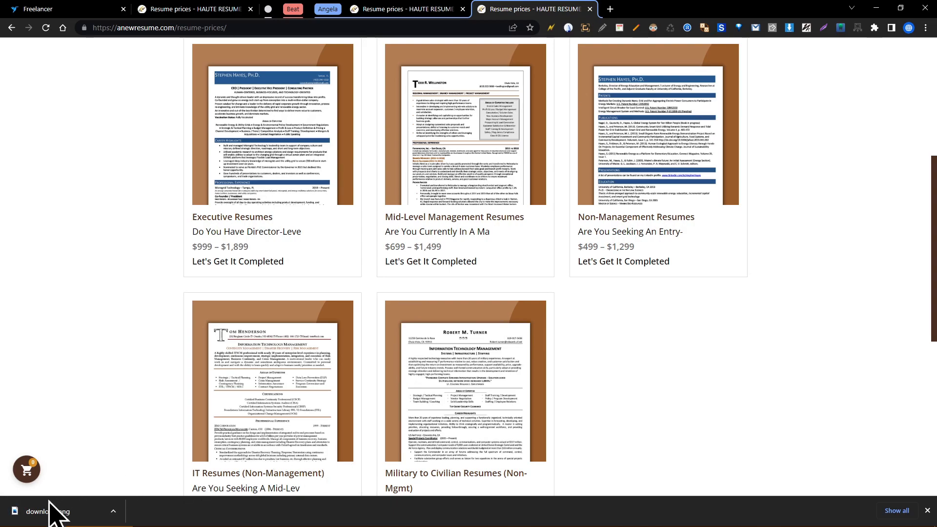
pyautogui.click(58, 521)
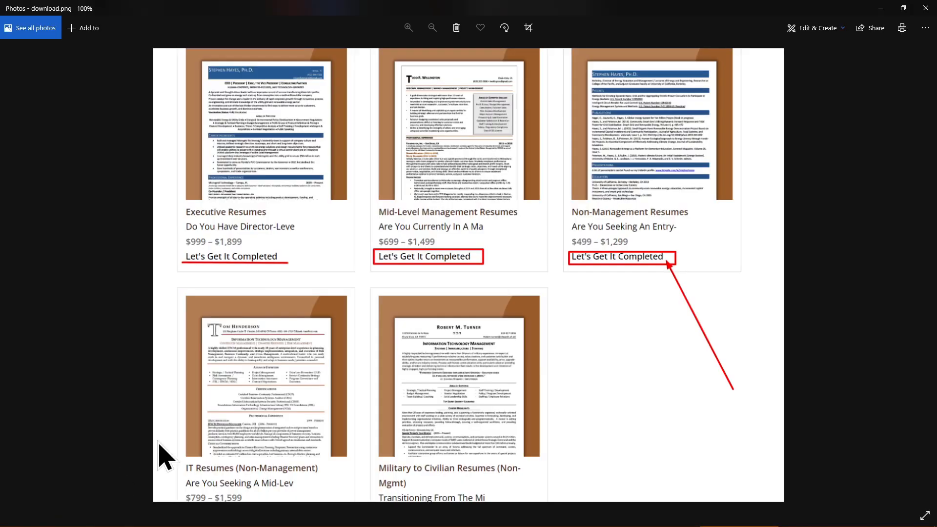
# Examine the red annotations in the saved image at different magnifications and close the Photos window.
pyautogui.scroll(2, 534, 234)
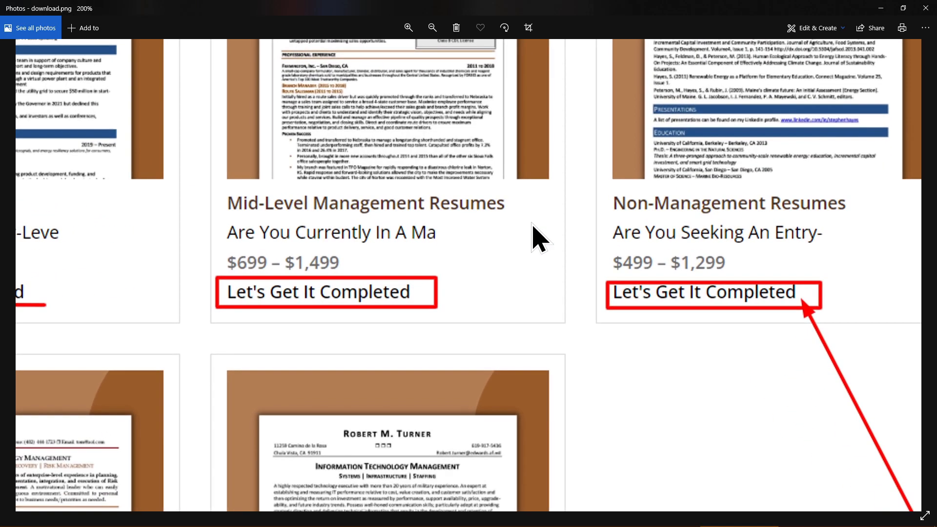
pyautogui.scroll(-2, 535, 234)
pyautogui.scroll(2, 535, 235)
pyautogui.scroll(-1, 535, 235)
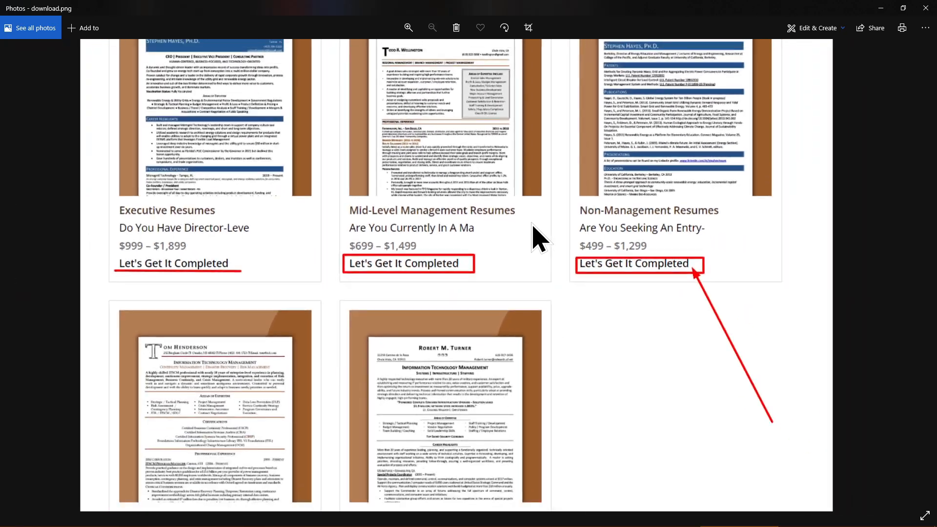
pyautogui.scroll(-1, 533, 226)
pyautogui.click(925, 7)
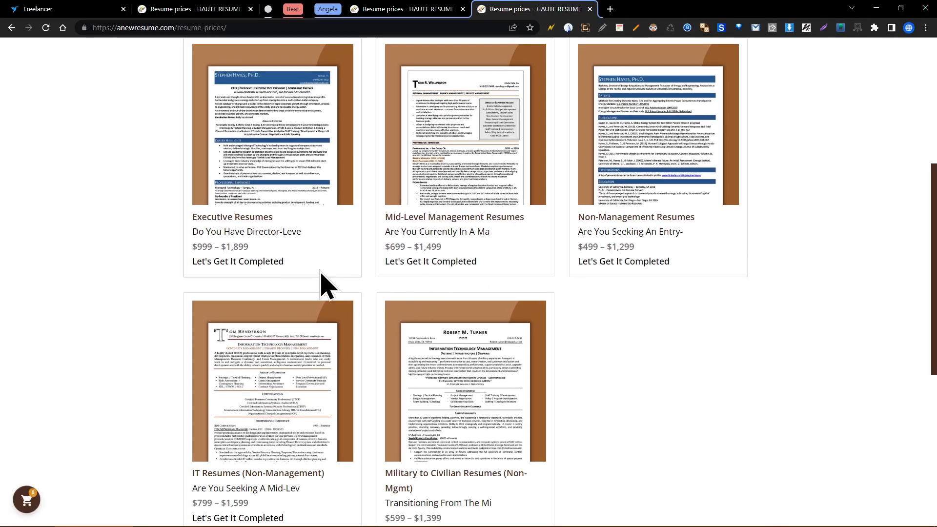